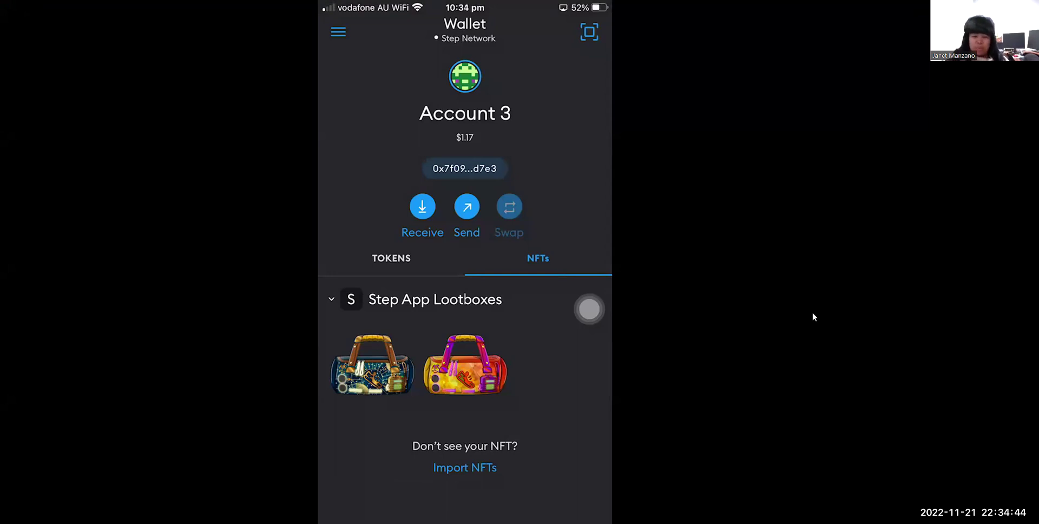
# Switch from the phone mirror to Chrome and look through the MetaMask wallet's activity for the lootbox claim transaction
pyautogui.moveTo(477, 371)
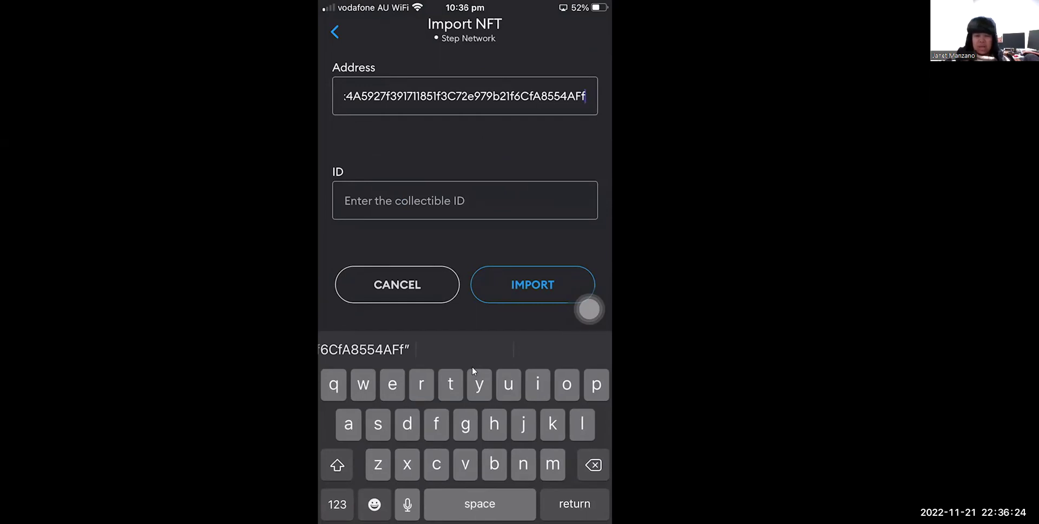
pyautogui.moveTo(916, 11)
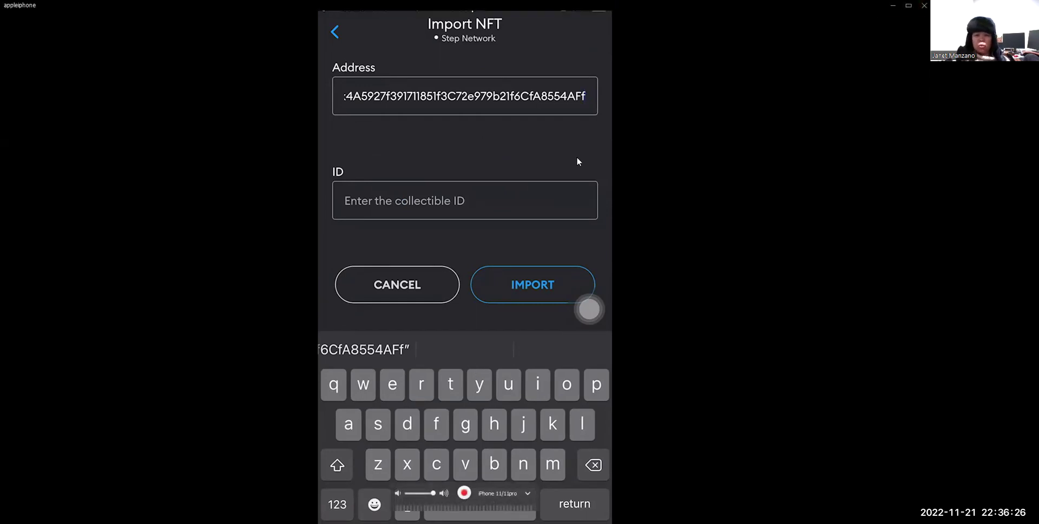
pyautogui.click(892, 5)
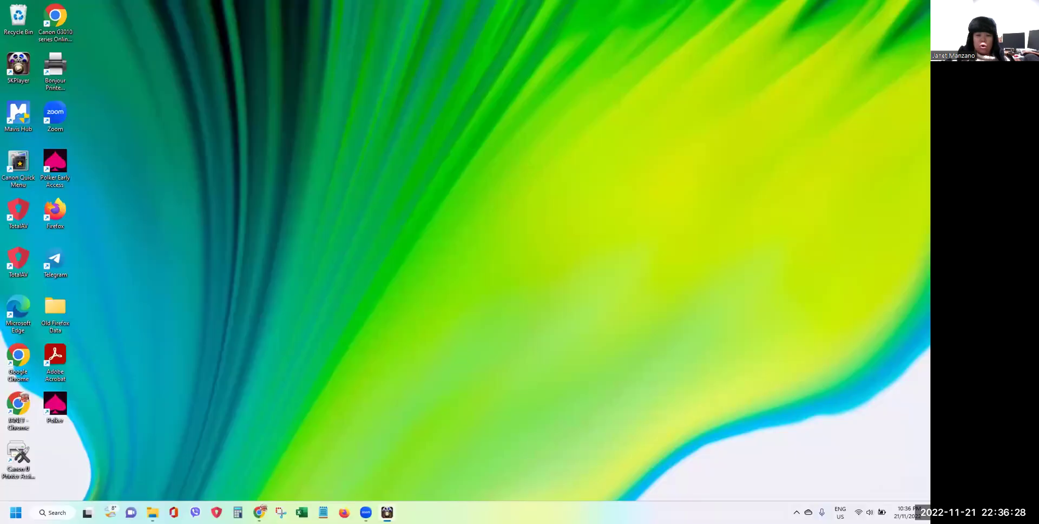
pyautogui.click(260, 512)
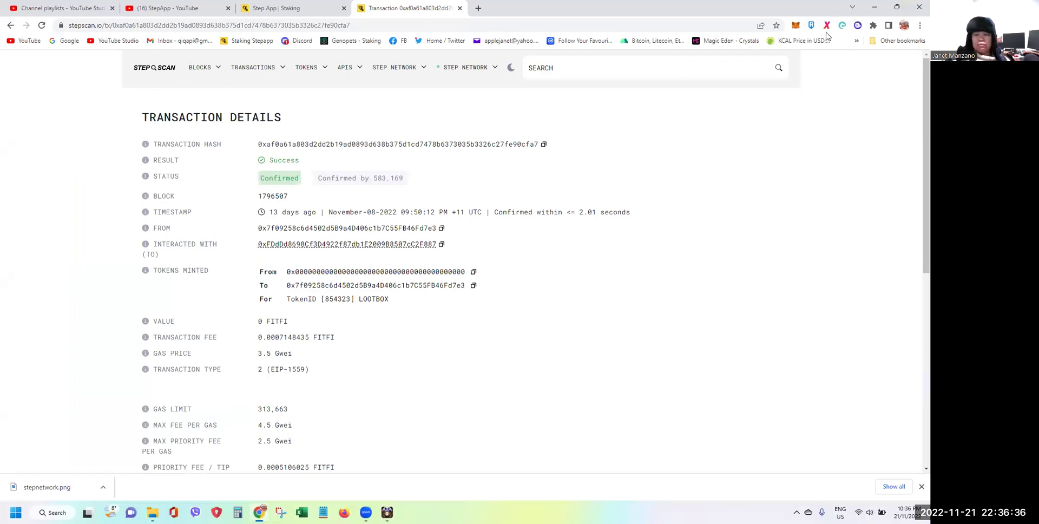
pyautogui.click(795, 27)
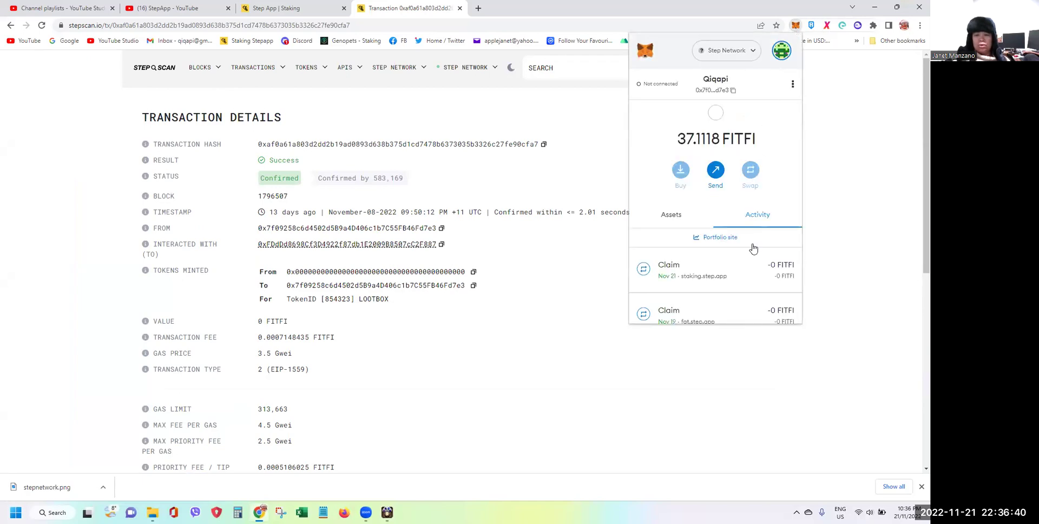
pyautogui.scroll(-5, 746, 261)
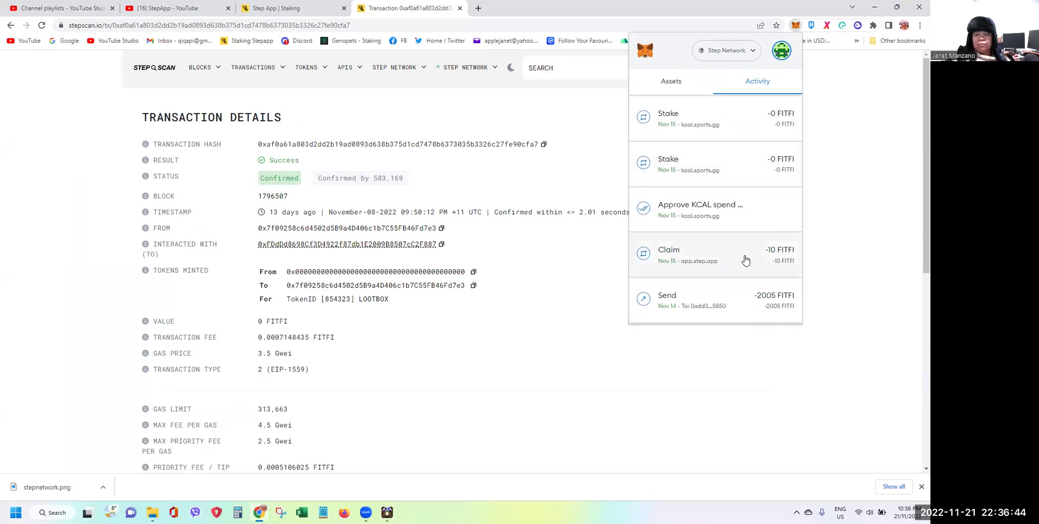
pyautogui.scroll(-1, 745, 260)
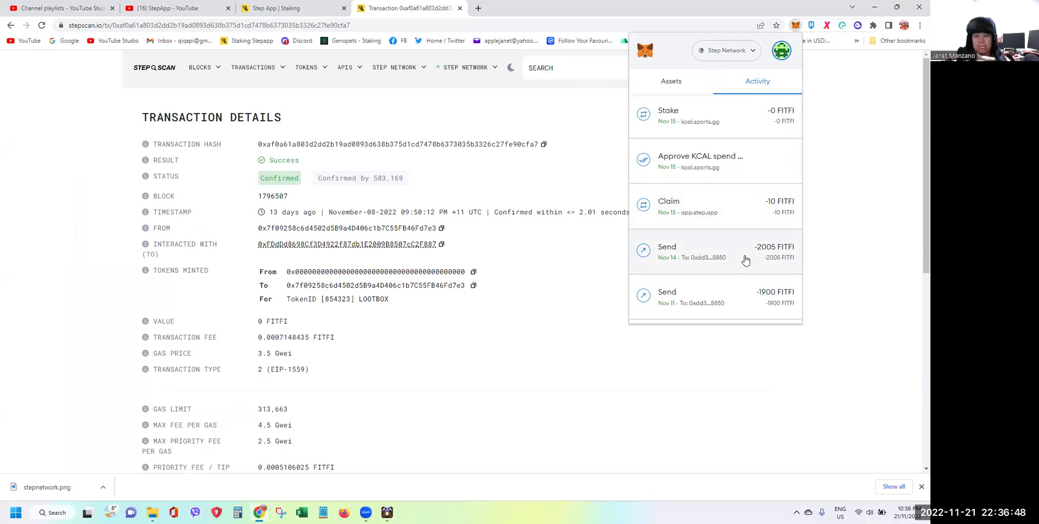
pyautogui.scroll(-2, 745, 261)
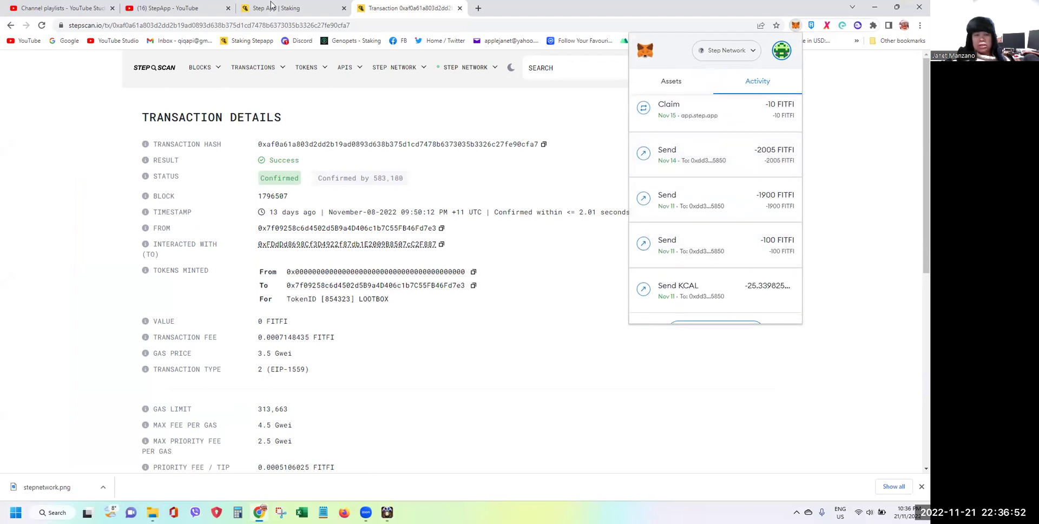
# Review the lottery snapshot cards on the Step App staking page, from snapshot #14 back to the older rounds
pyautogui.click(273, 6)
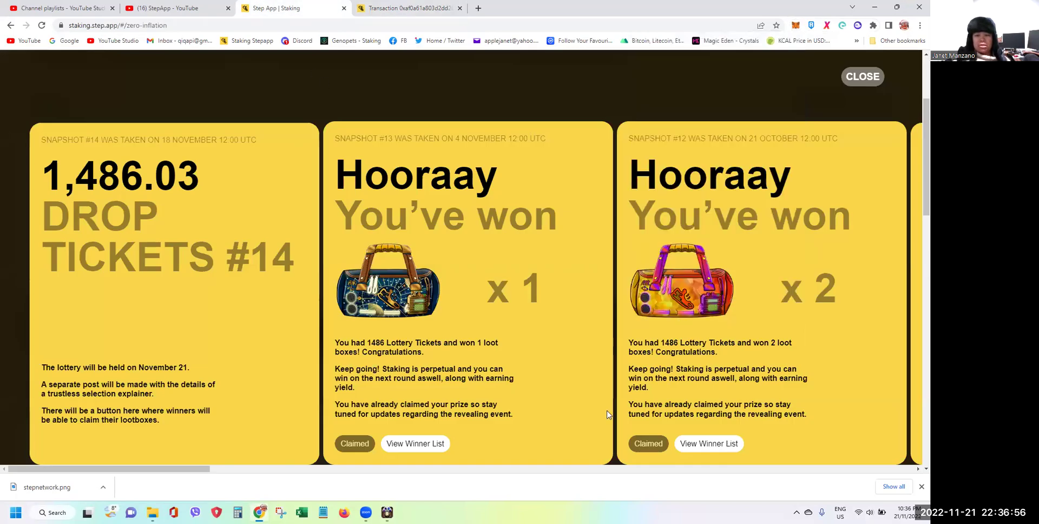
pyautogui.moveTo(206, 469); pyautogui.dragTo(552, 490)
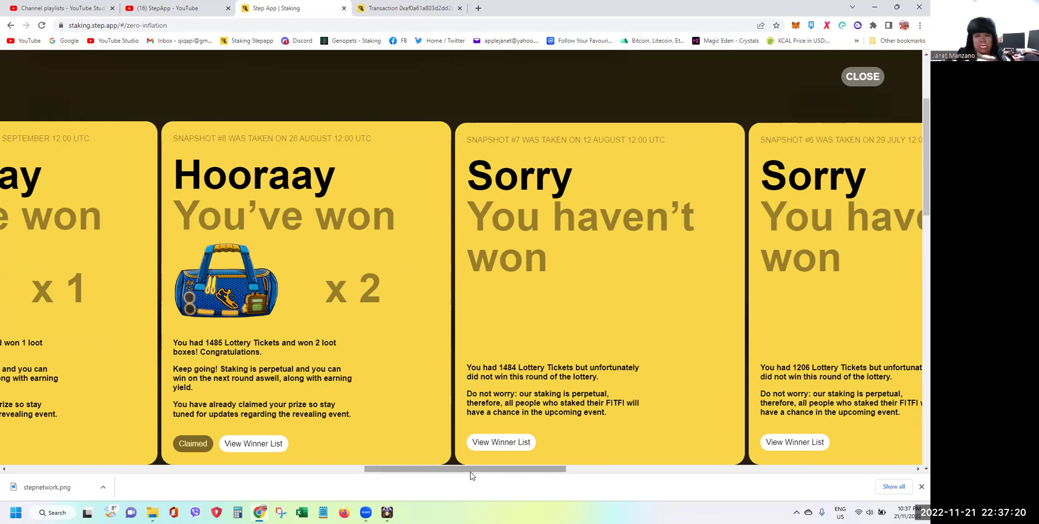
pyautogui.moveTo(469, 474); pyautogui.dragTo(102, 477)
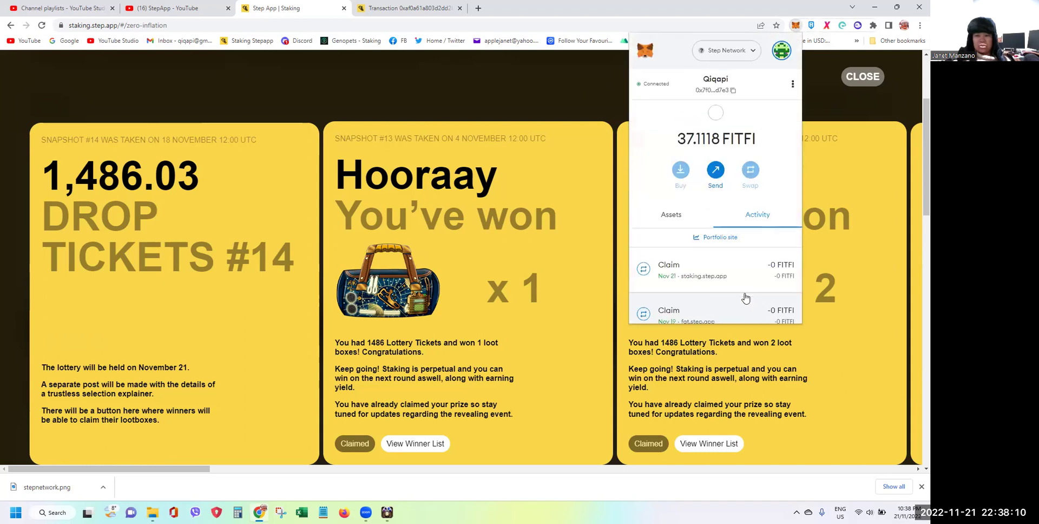
# Check the tokens minted by the November 15 app.step.app claim in the block explorer and close its page
pyautogui.scroll(-4, 743, 276)
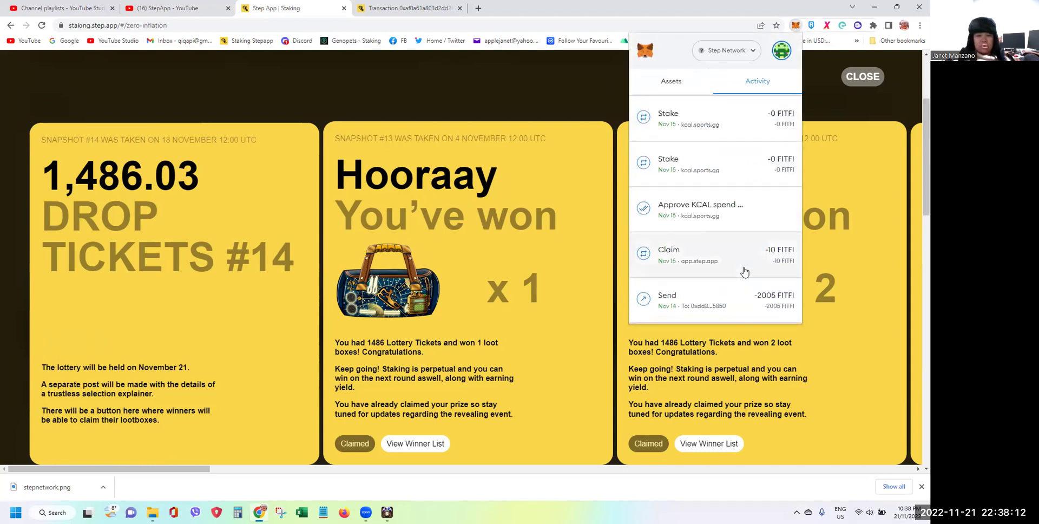
pyautogui.scroll(-2, 744, 272)
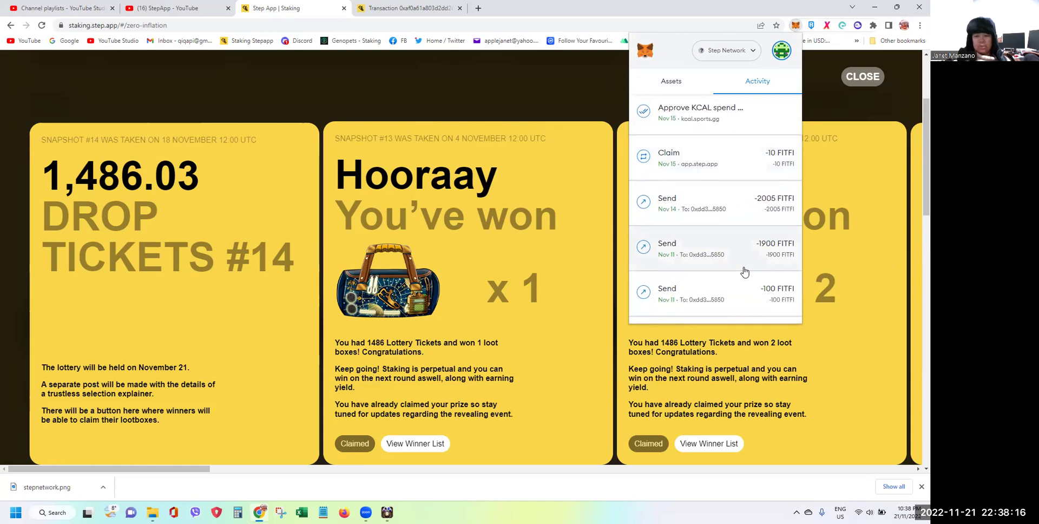
pyautogui.scroll(-1, 691, 242)
pyautogui.scroll(2, 691, 242)
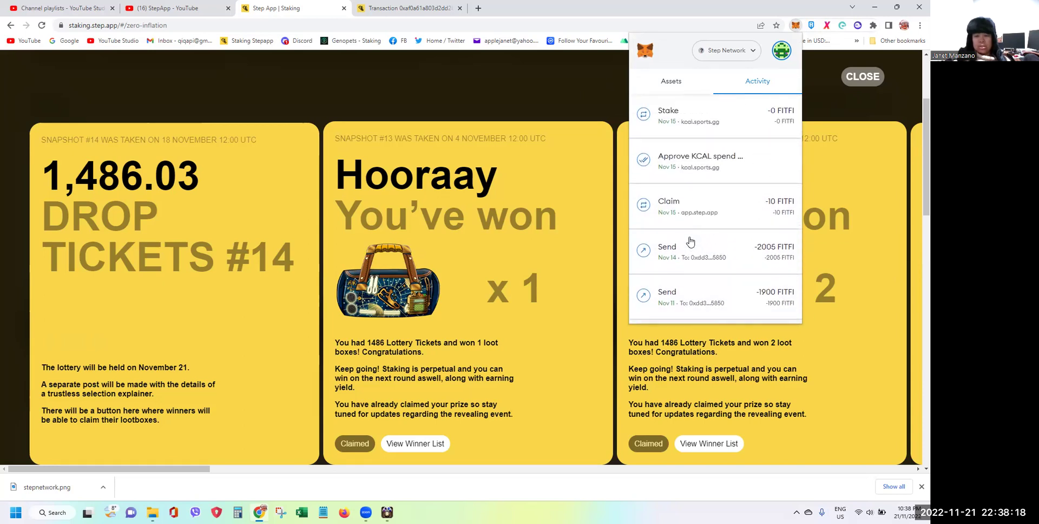
pyautogui.click(676, 211)
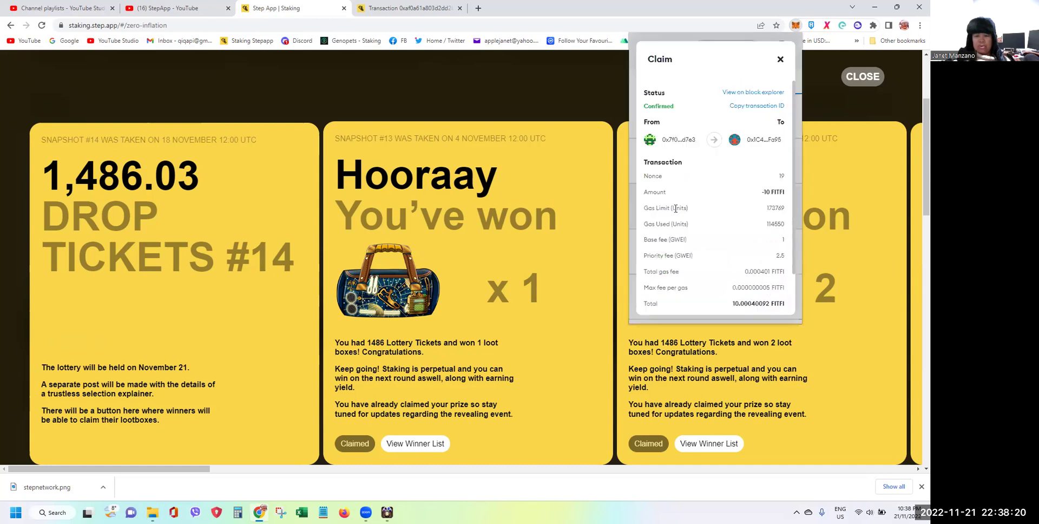
pyautogui.click(737, 93)
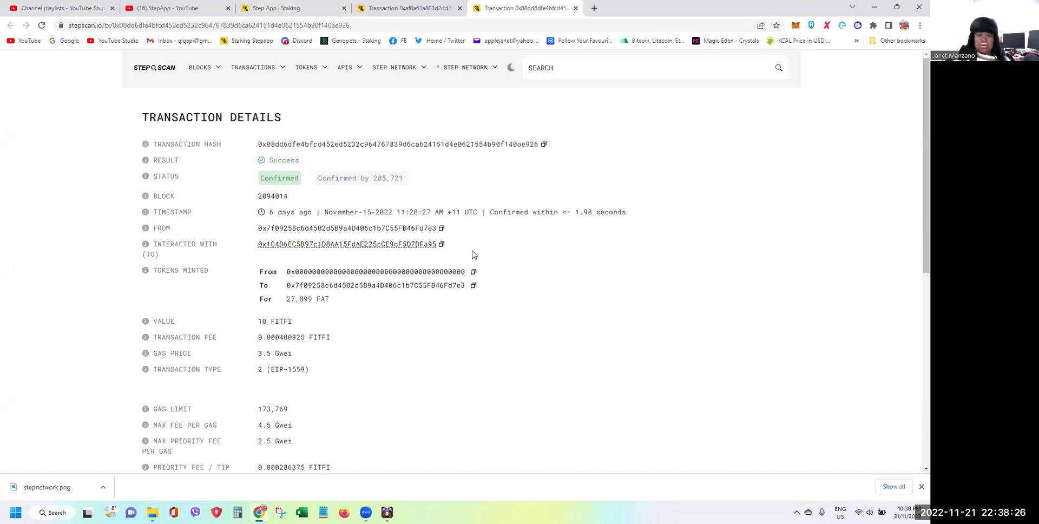
pyautogui.scroll(-3, 474, 255)
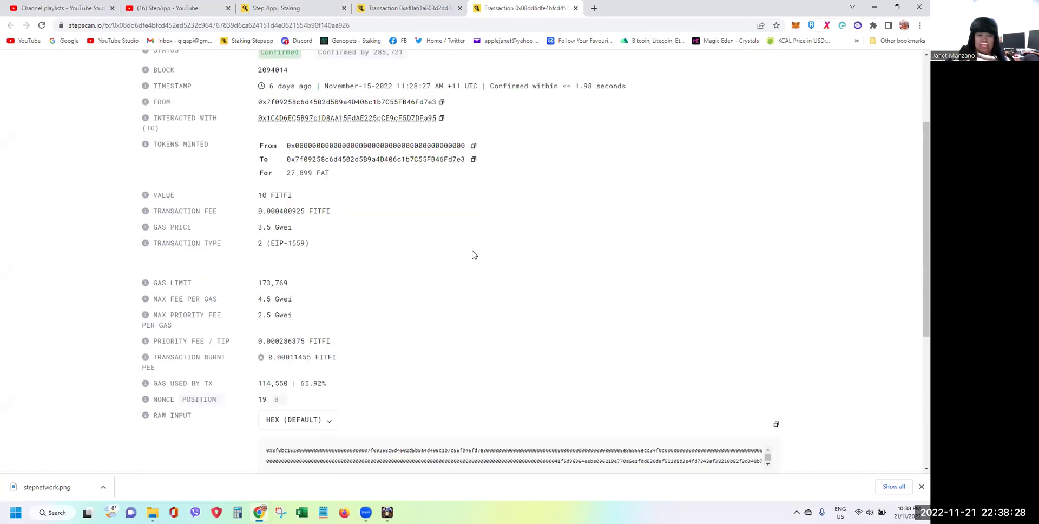
pyautogui.scroll(1, 473, 255)
pyautogui.scroll(1, 474, 254)
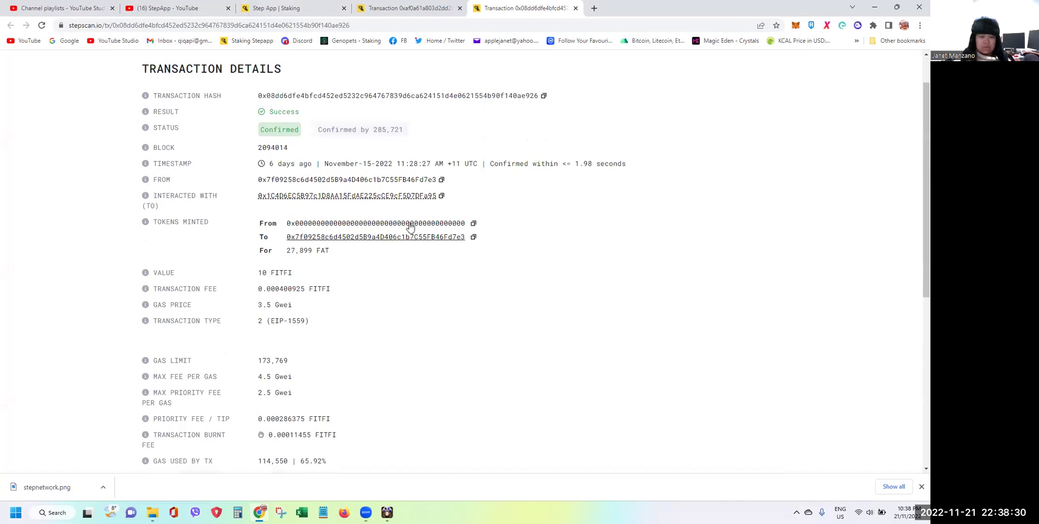
pyautogui.click(576, 8)
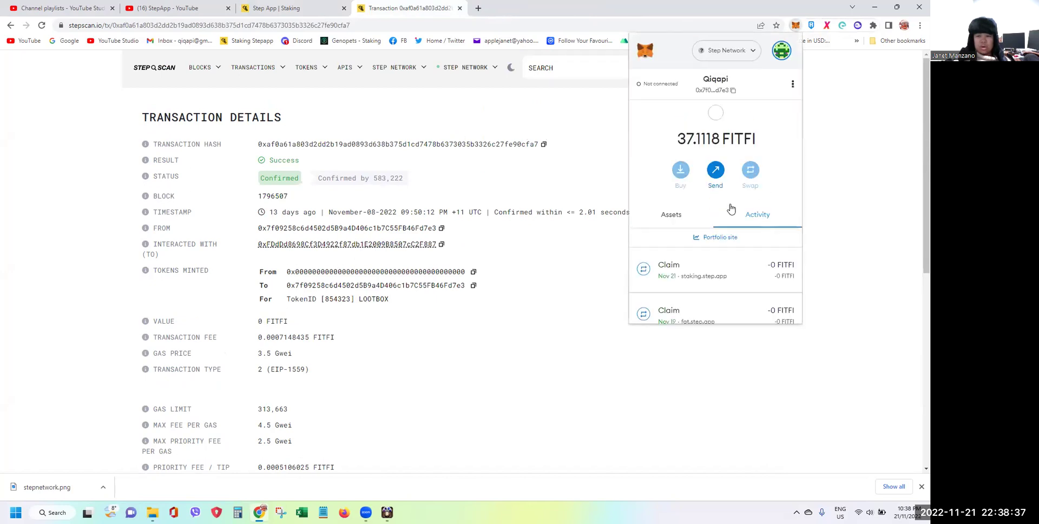
# Load older MetaMask activity and open the November 8 staking.step.app claim in the block explorer
pyautogui.scroll(-3, 706, 251)
pyautogui.scroll(-4, 706, 252)
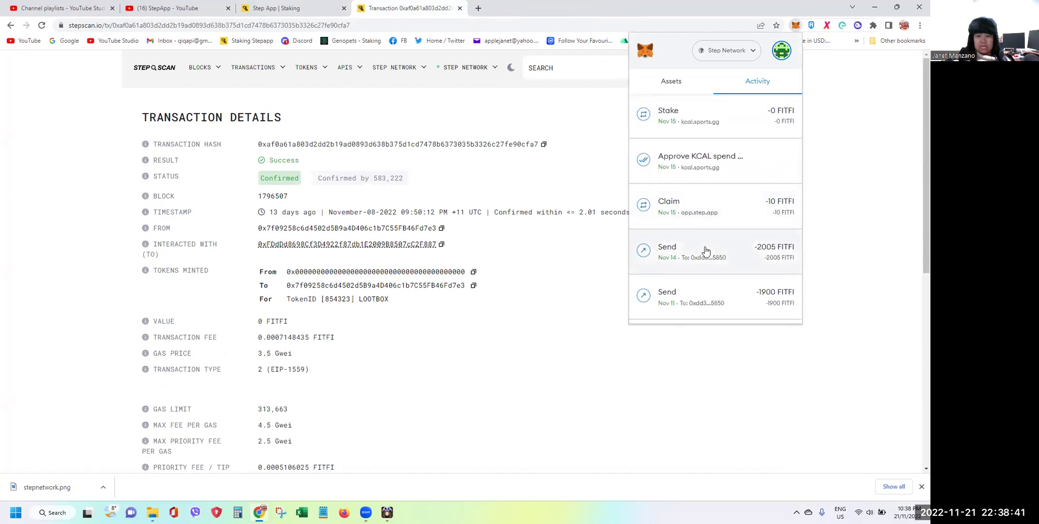
pyautogui.scroll(-2, 706, 251)
pyautogui.scroll(-2, 728, 264)
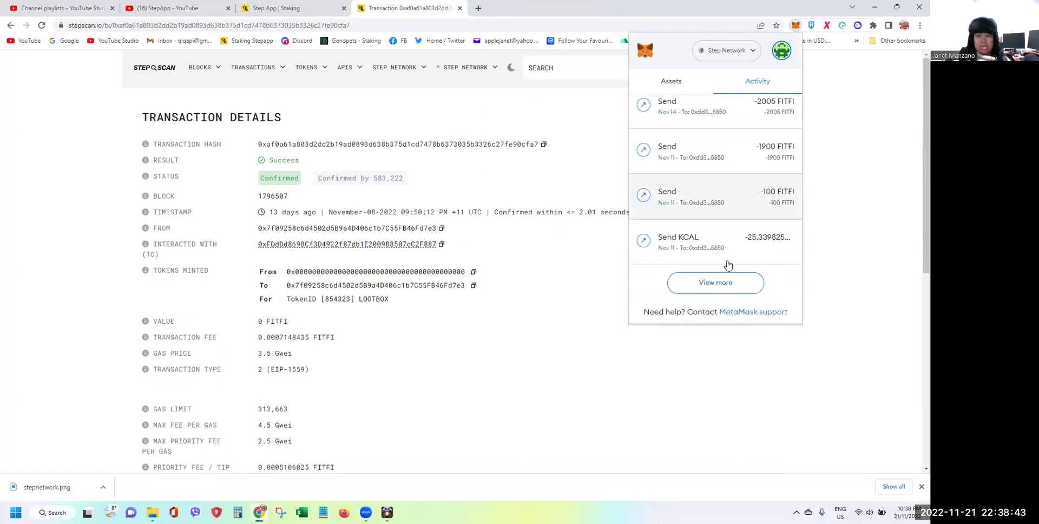
pyautogui.click(720, 280)
pyautogui.scroll(5, 746, 263)
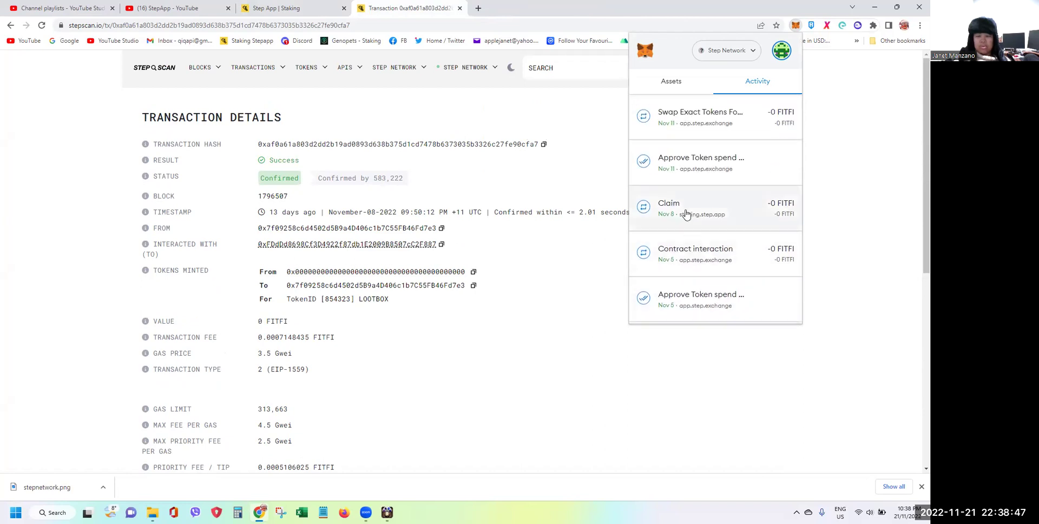
pyautogui.click(686, 213)
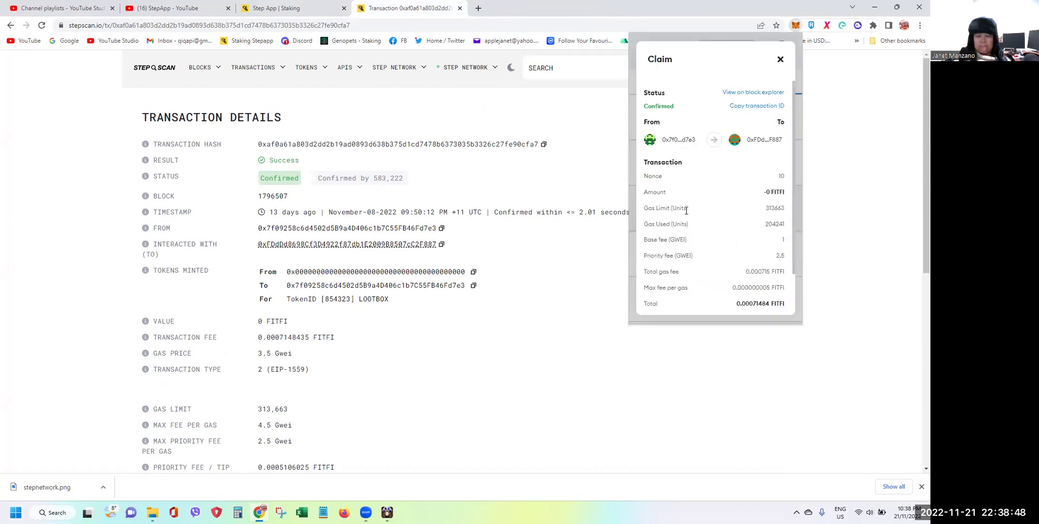
pyautogui.click(750, 92)
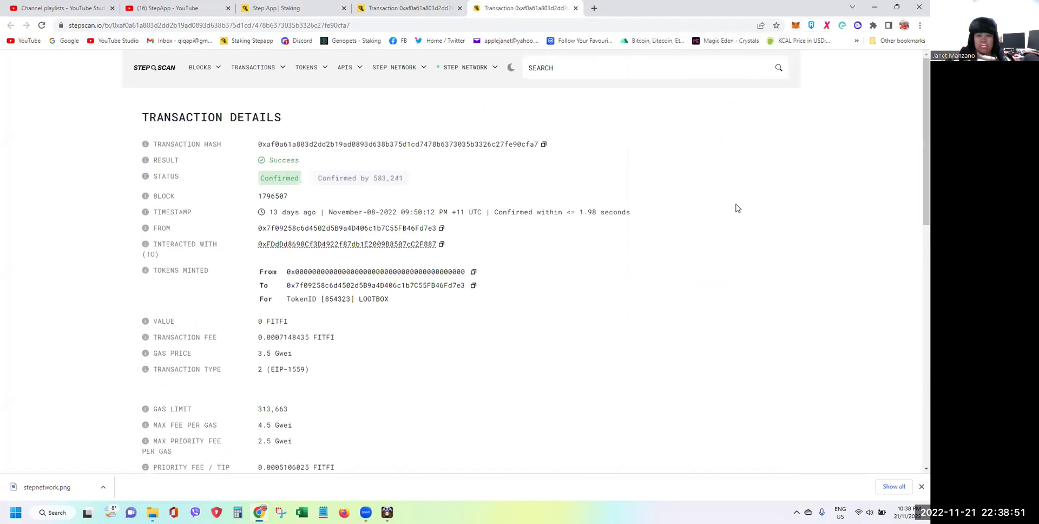
# Highlight the TokenID [854323] LOOTBOX entry under the minted tokens and compare it with the other open transaction page
pyautogui.moveTo(397, 309); pyautogui.dragTo(290, 302)
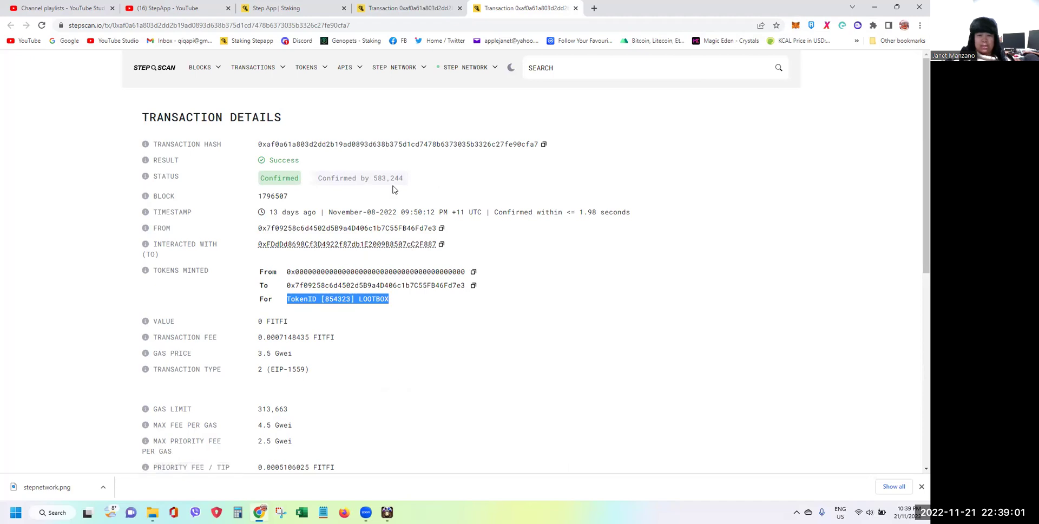
pyautogui.click(404, 4)
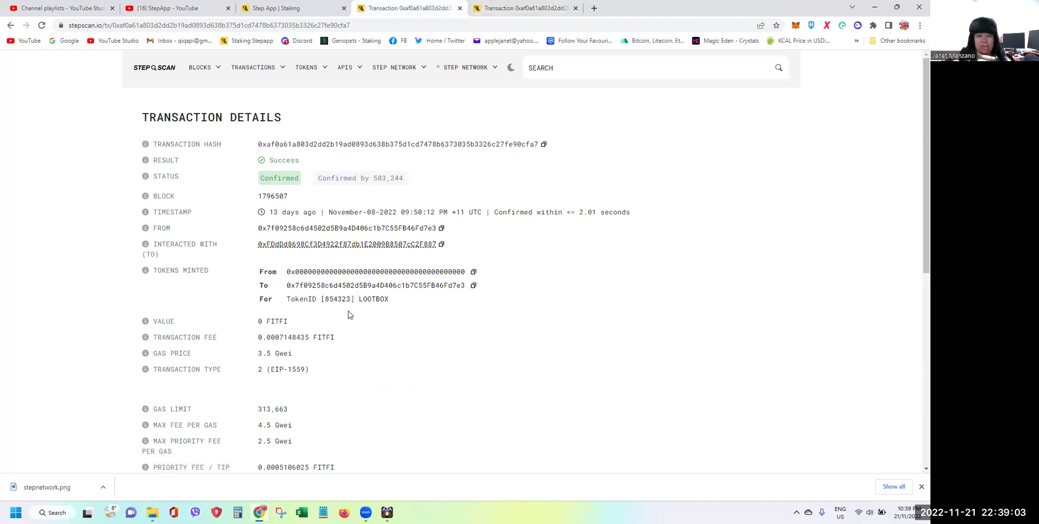
pyautogui.click(534, 5)
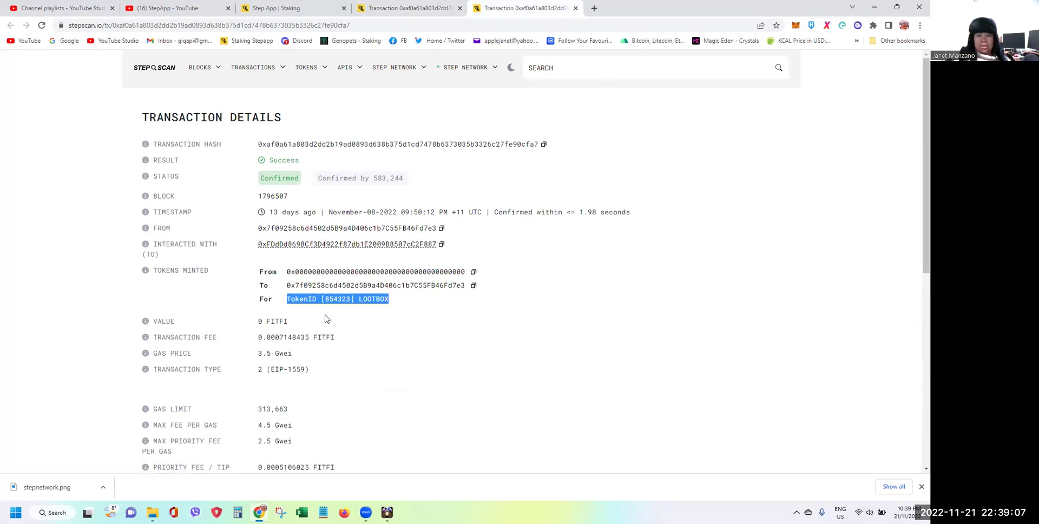
# Switch to the phone mirror to view the Import NFT form and the wallet's lootboxes, and return to the browser
pyautogui.hotkey('alt', 'Tab')
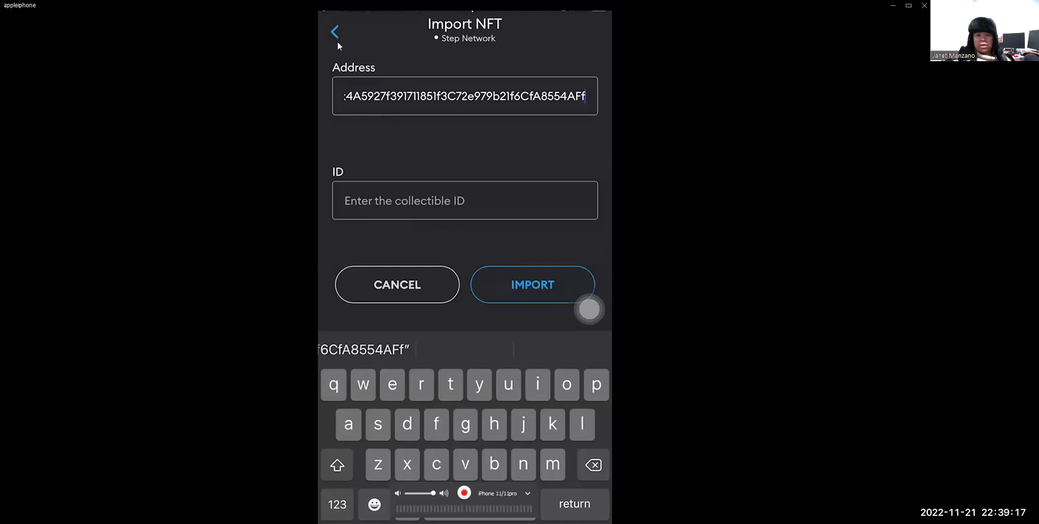
pyautogui.click(346, 69)
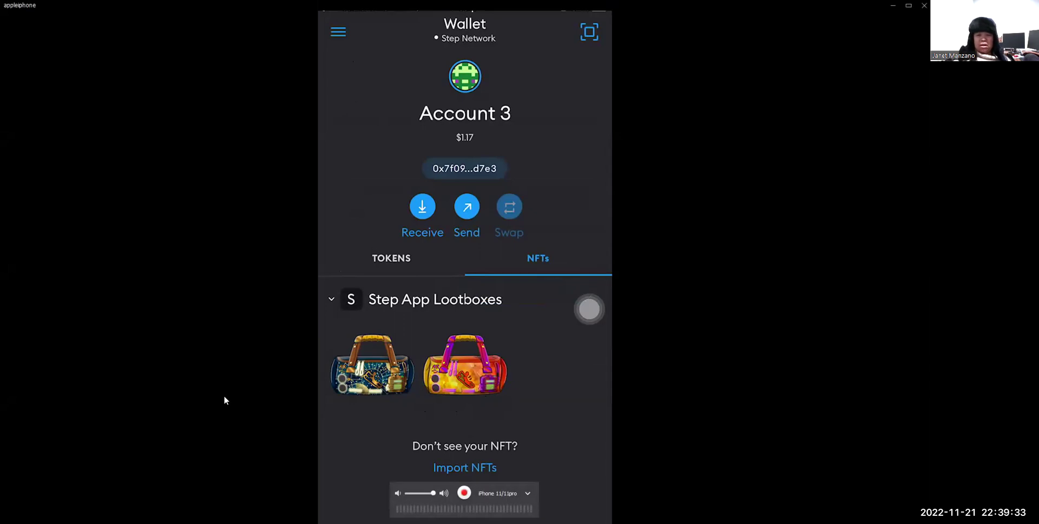
pyautogui.click(892, 6)
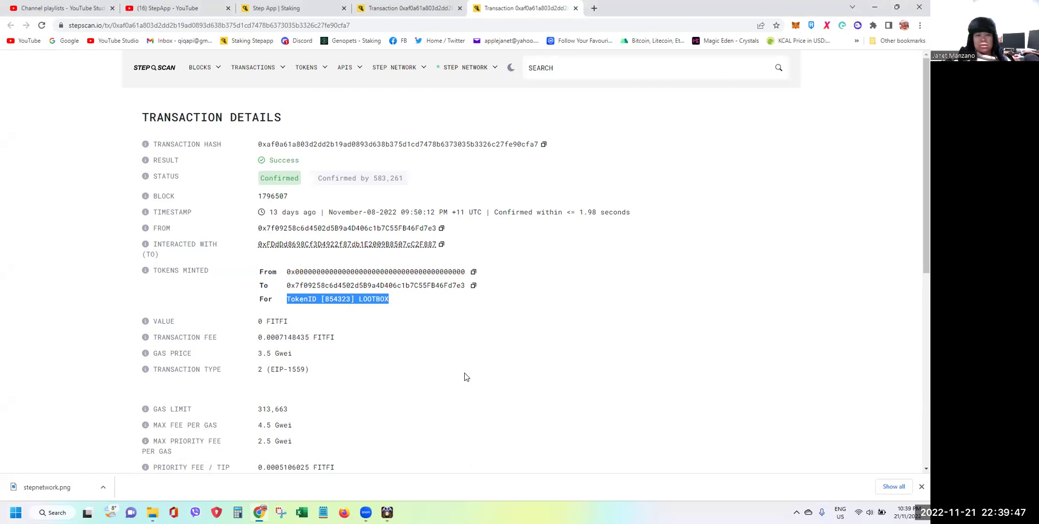
# Browse the channel playlists in YouTube Studio and look through the videos in the StepApp playlist
pyautogui.click(48, 9)
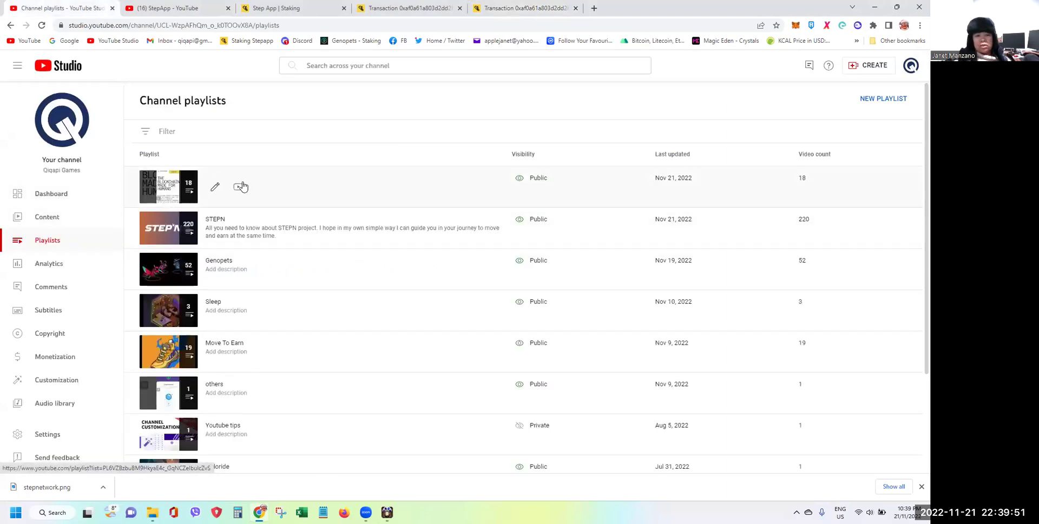
pyautogui.click(169, 5)
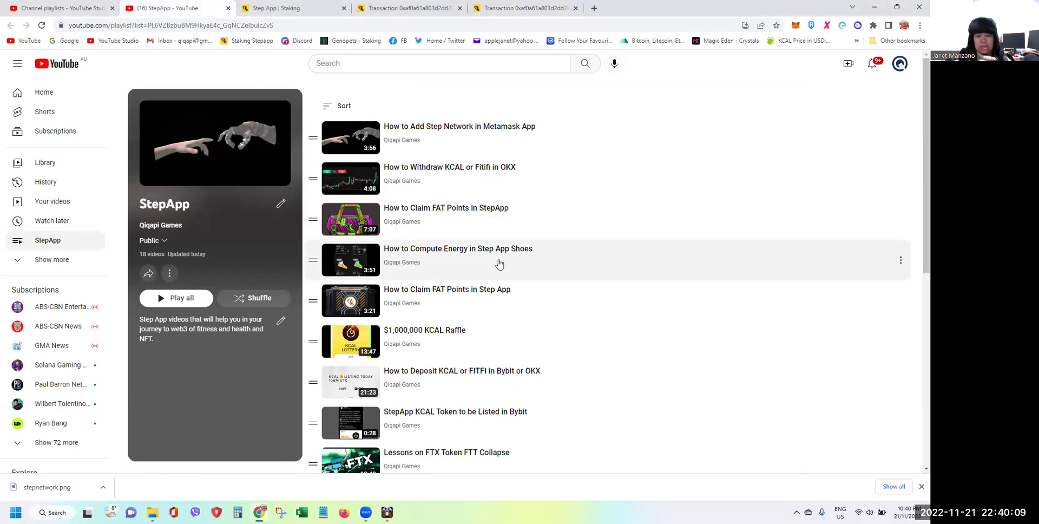
pyautogui.scroll(-3, 563, 228)
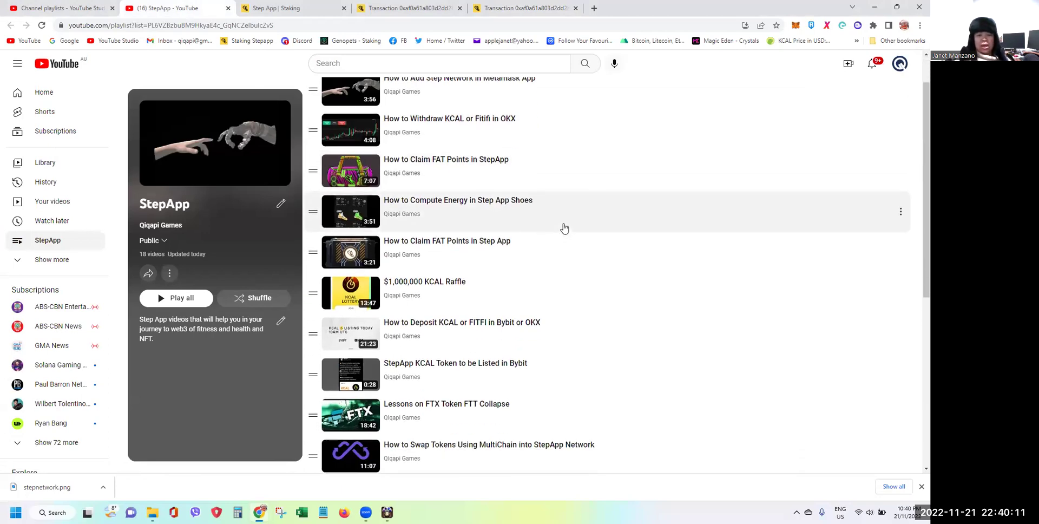
pyautogui.scroll(-4, 564, 228)
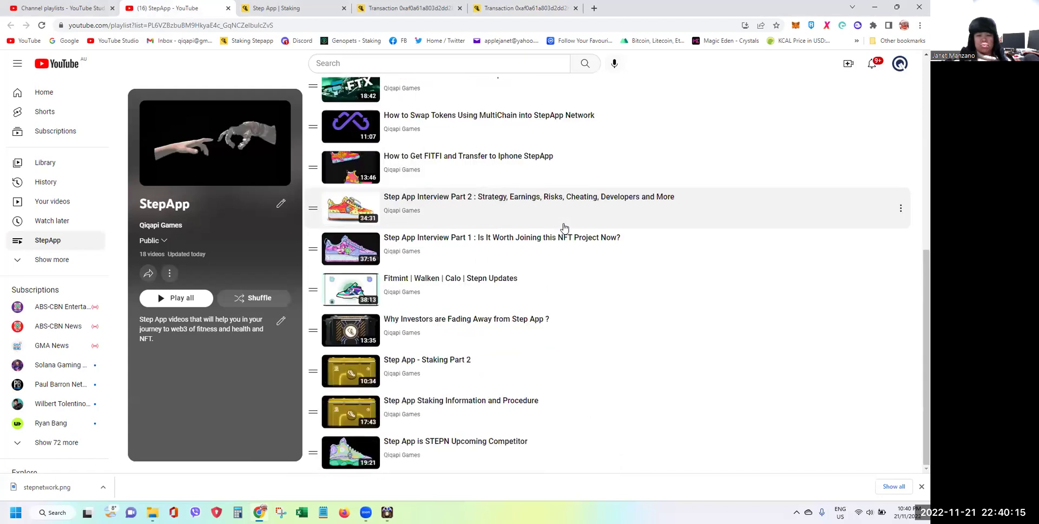
pyautogui.scroll(7, 564, 228)
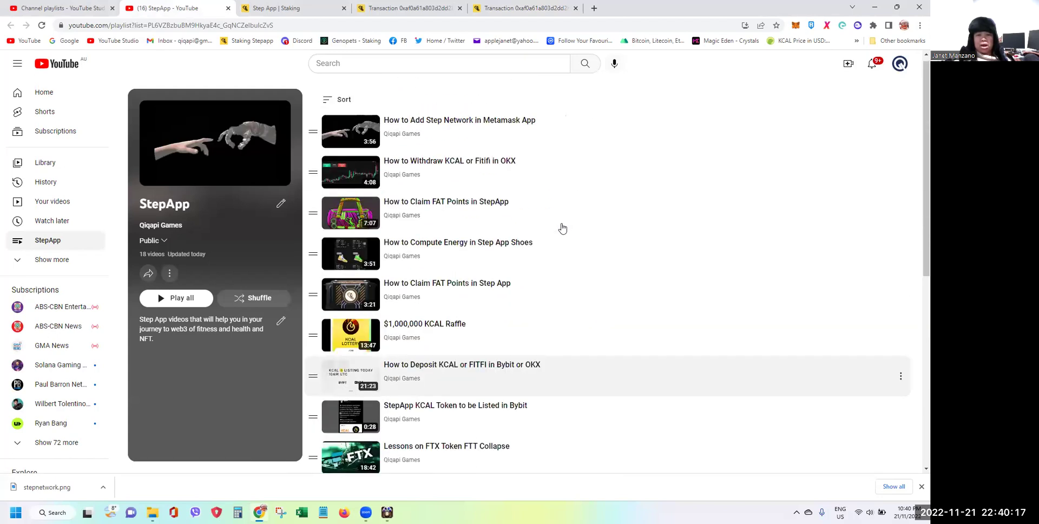
pyautogui.scroll(1, 563, 228)
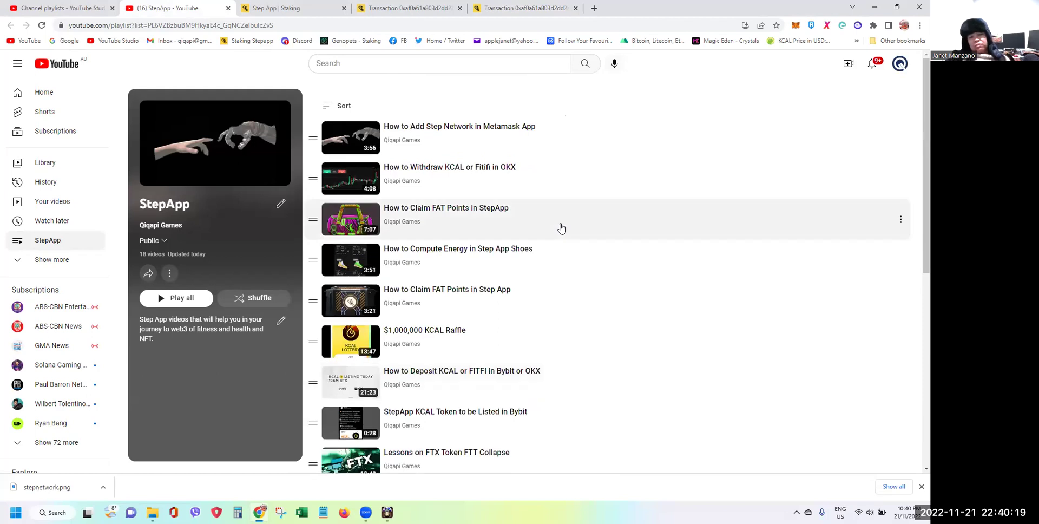